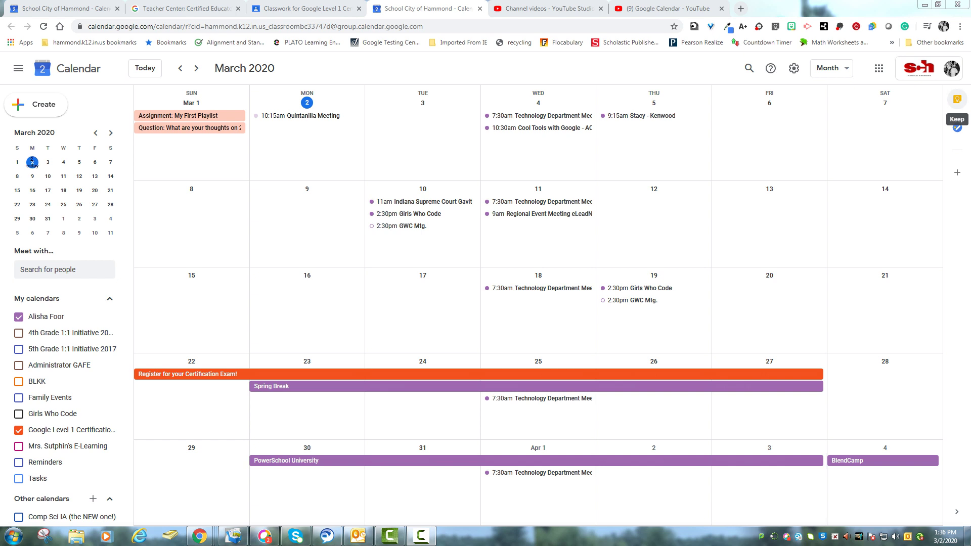
- Scroll through the saved Keep notes in the side panel, then close the Keep panel
left_click(957, 99)
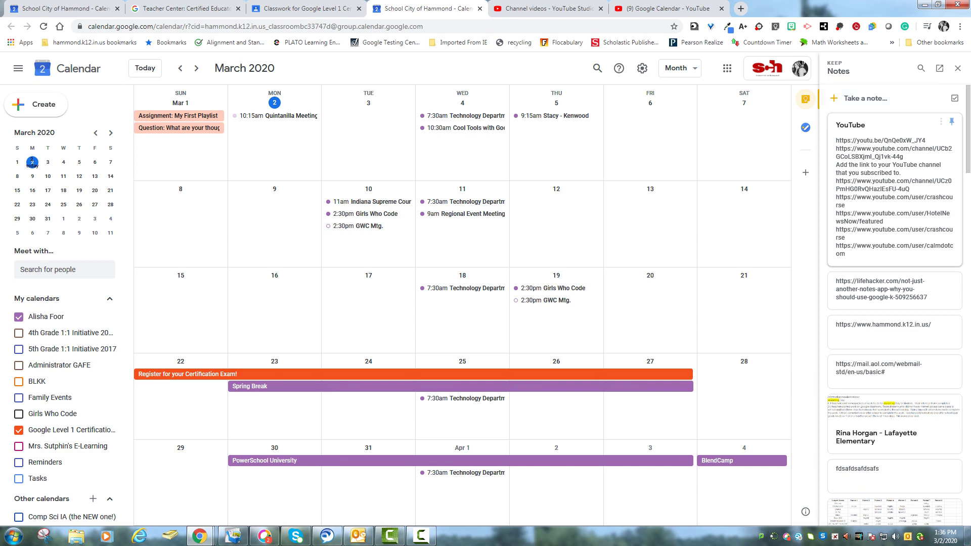
scroll(895, 303, "down", 20)
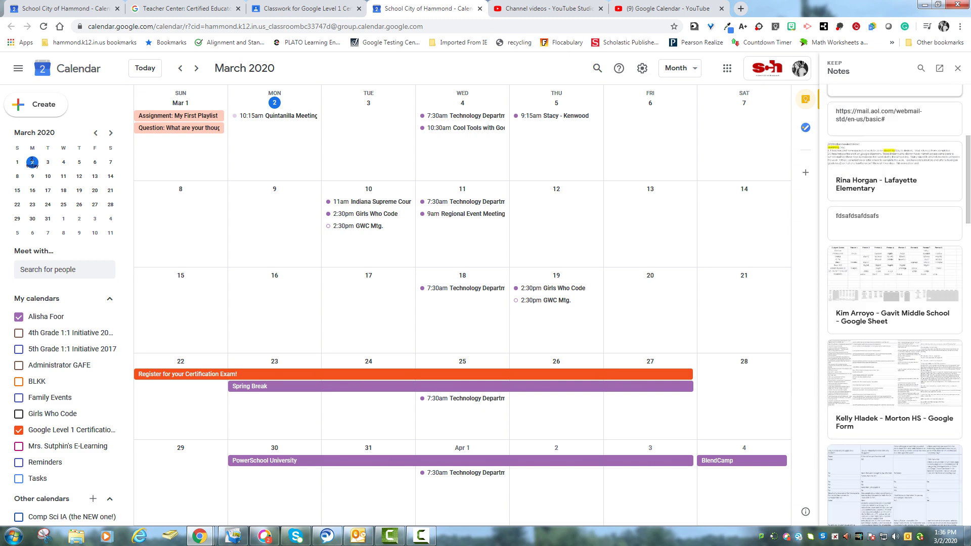
scroll(895, 303, "down", 20)
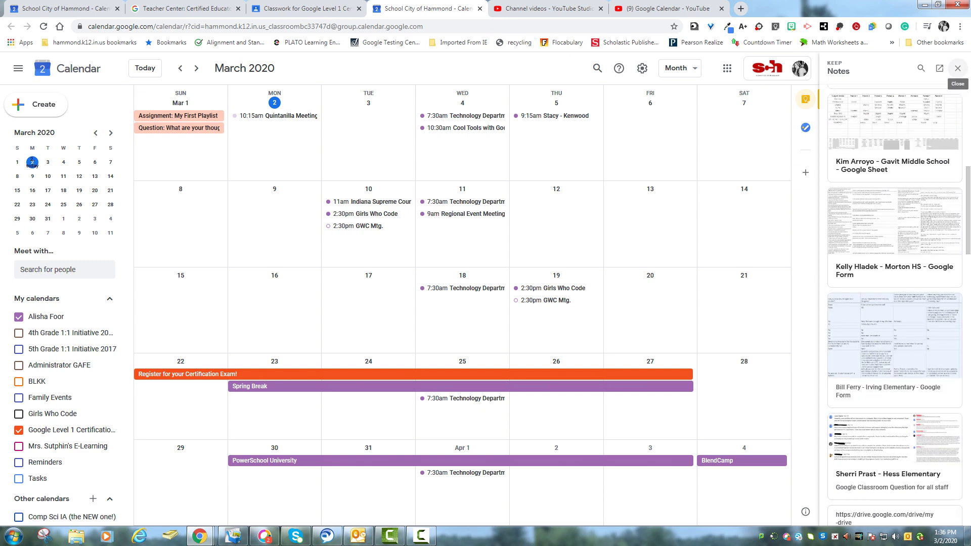
left_click(957, 68)
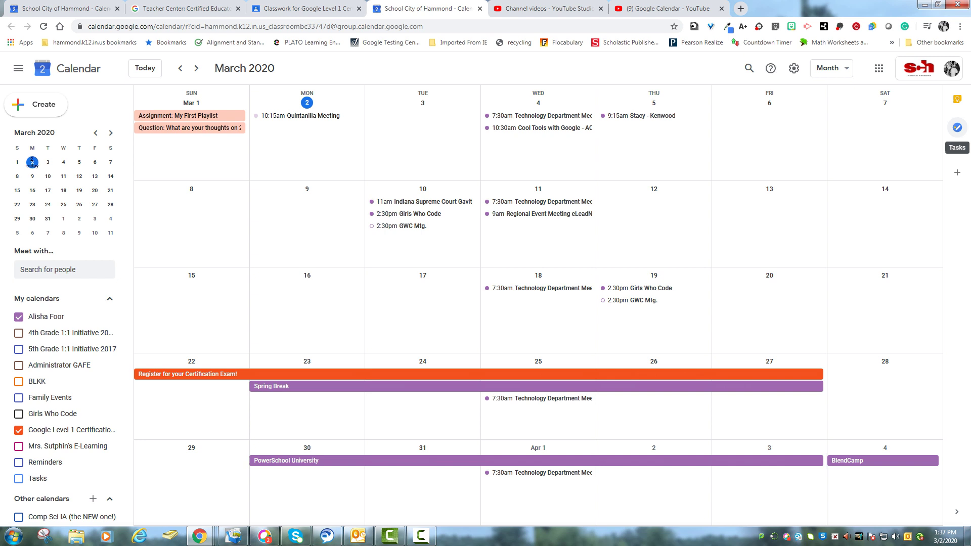
- Create a new task titled 'Grade Roaring Twenties Projects' in My Tasks
left_click(958, 127)
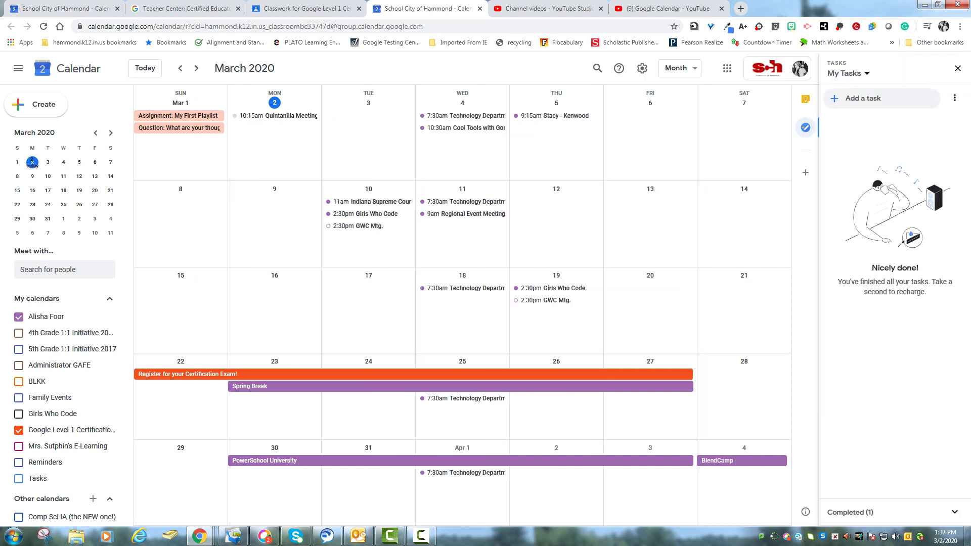
left_click(863, 98)
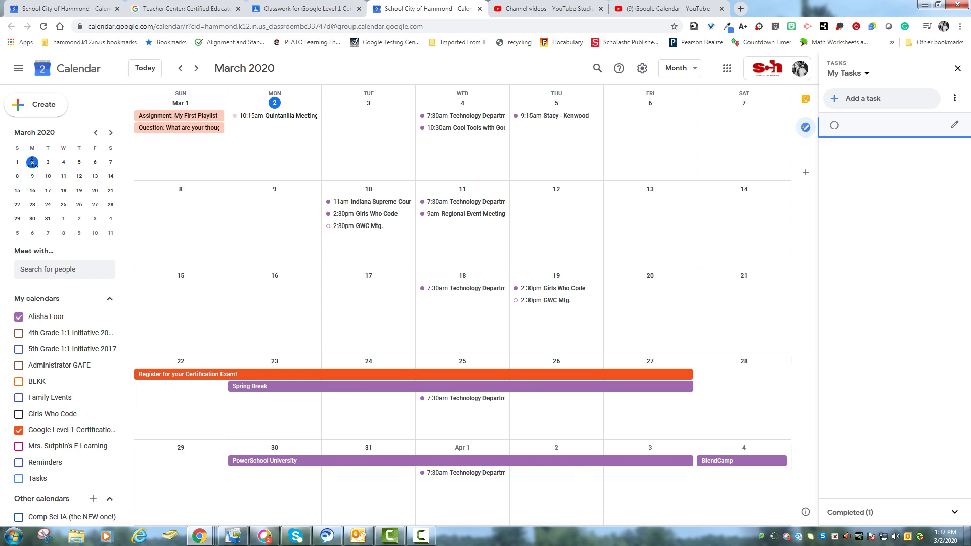
type("Grade Roaring Twenties Projects")
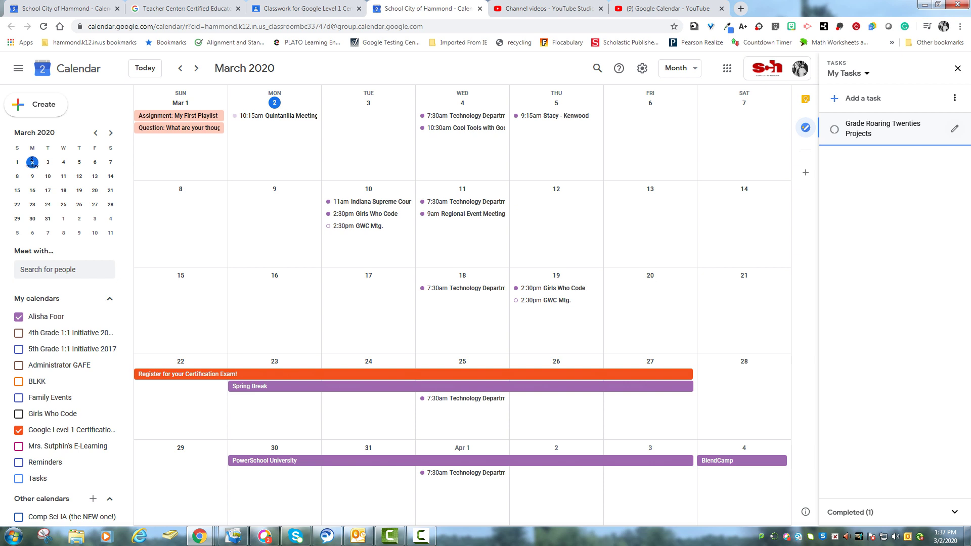
- Add the detail note 'Get all projects graded by Monday' to the task
left_click(954, 128)
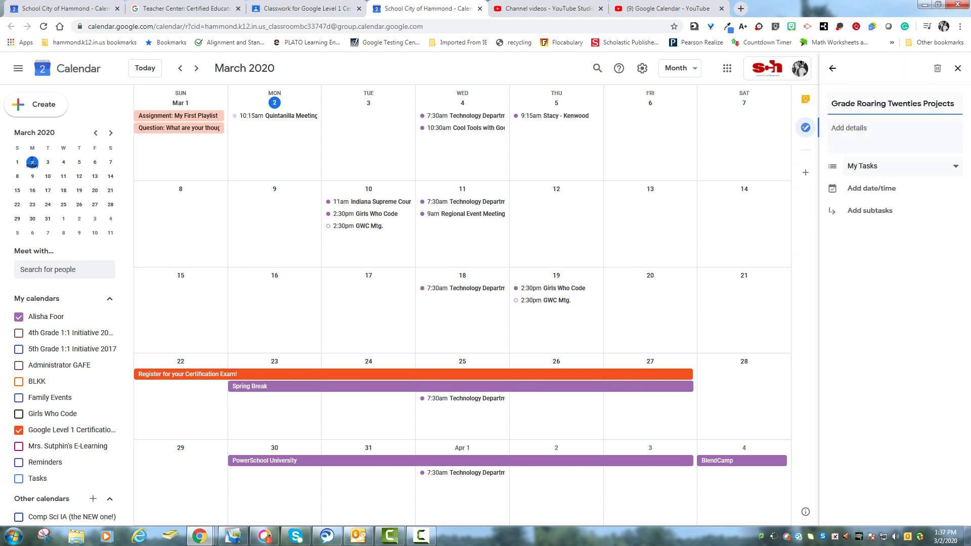
key("Tab")
type("Get all project")
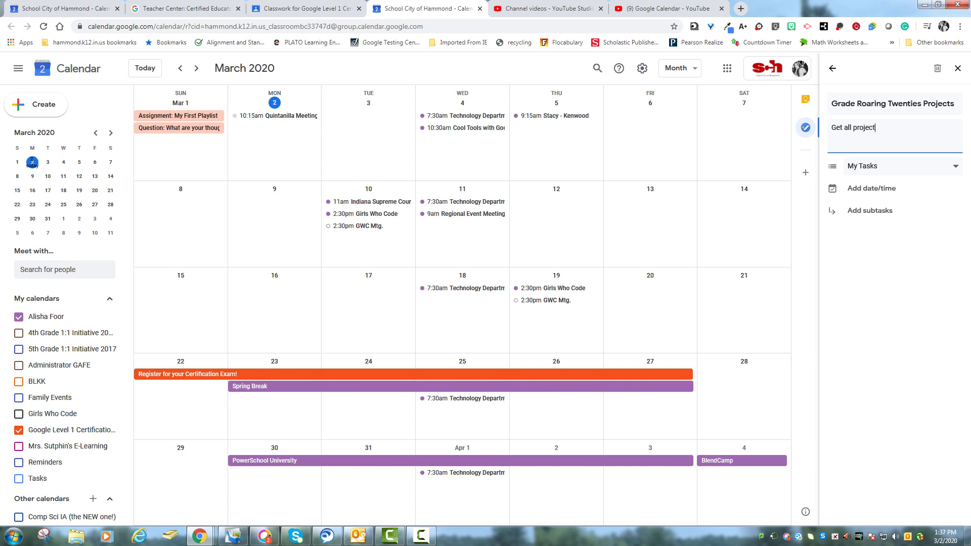
type("s graded by Monday")
- Give the task a Mon, Mar 9, 9:00 AM date, keeping it in My Tasks
left_click(867, 189)
left_click(859, 154)
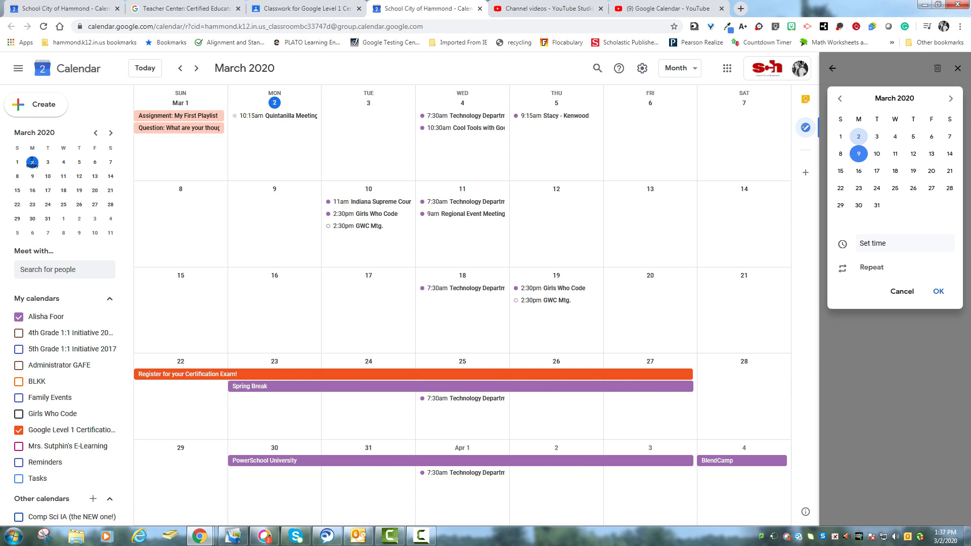
left_click(890, 244)
left_click(880, 307)
left_click(938, 291)
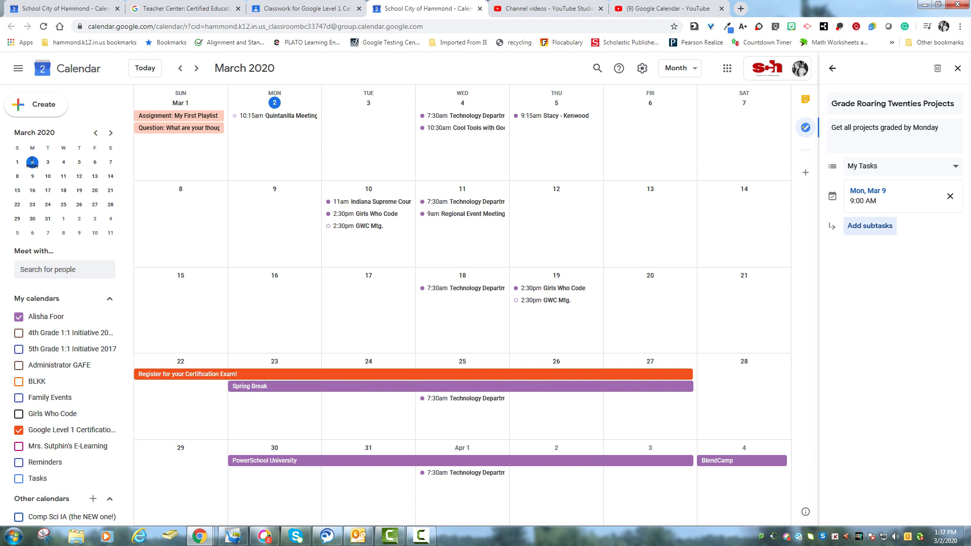
left_click(900, 166)
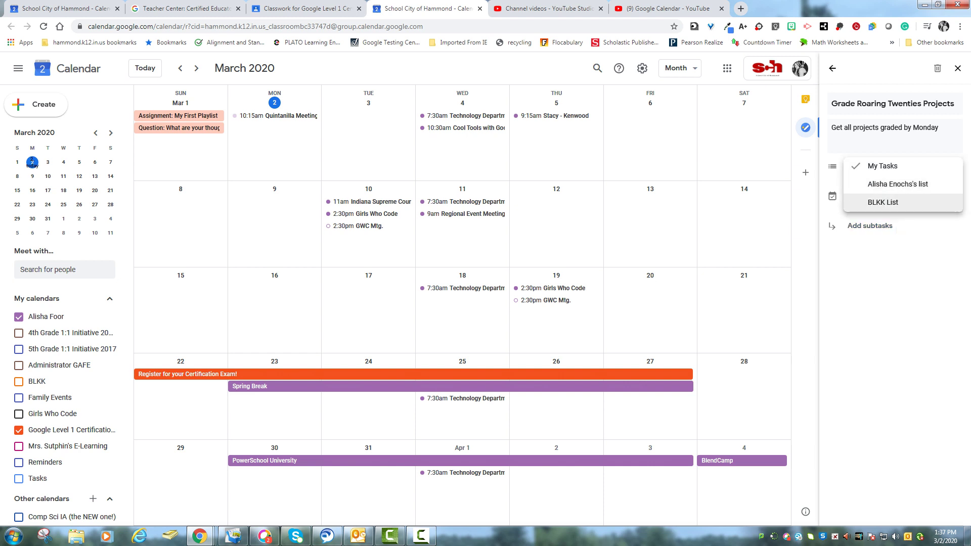
key("Return")
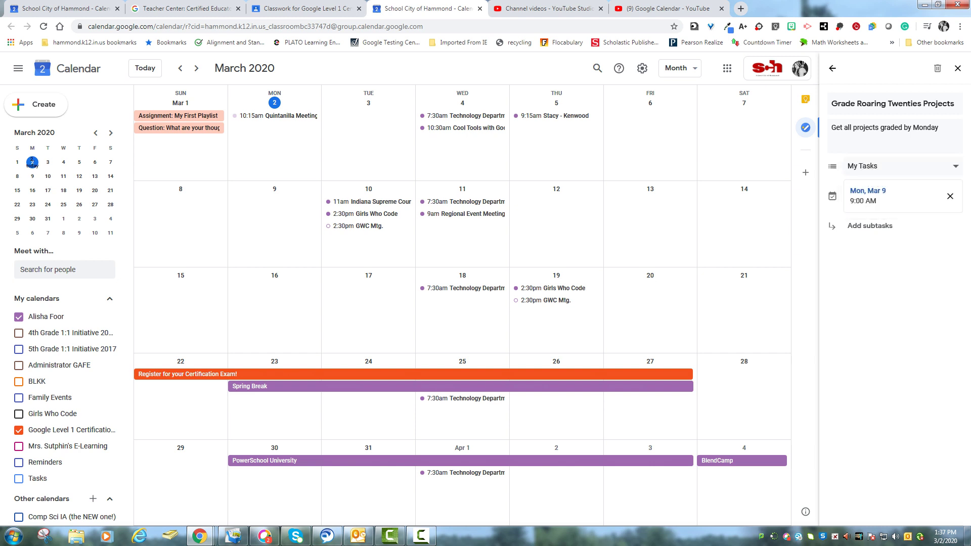
left_click(832, 68)
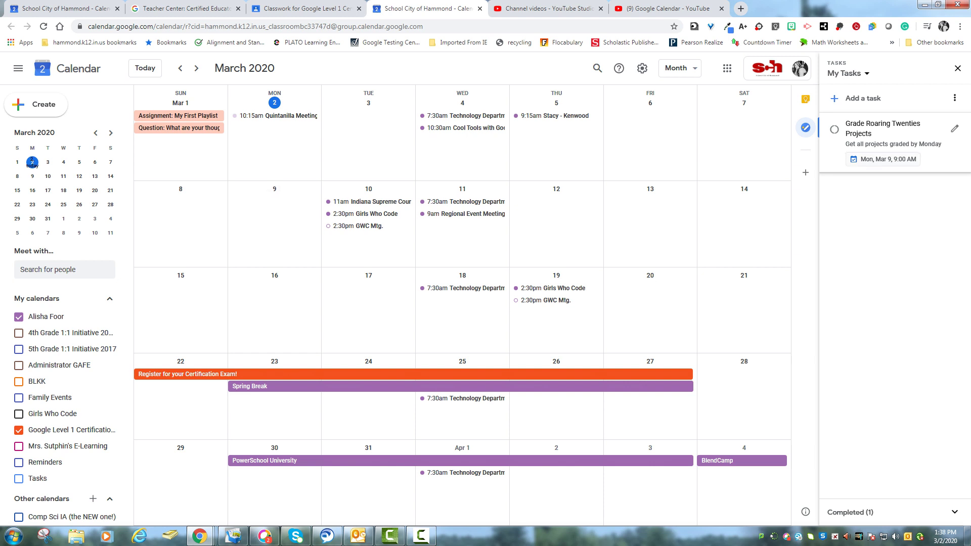
- Enable the Tasks calendar under My calendars so the 9am task shows on March 9
scroll(56, 385, "down", 1)
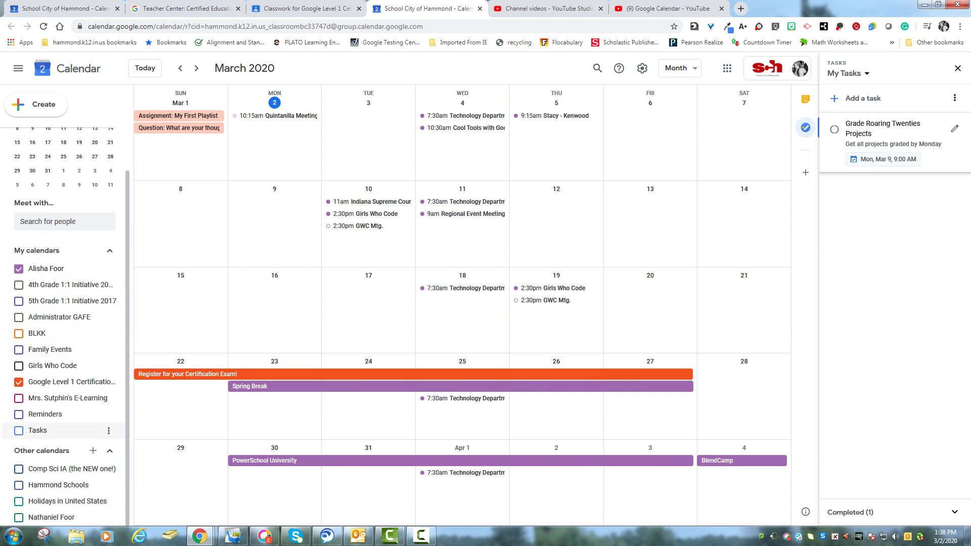
left_click(19, 430)
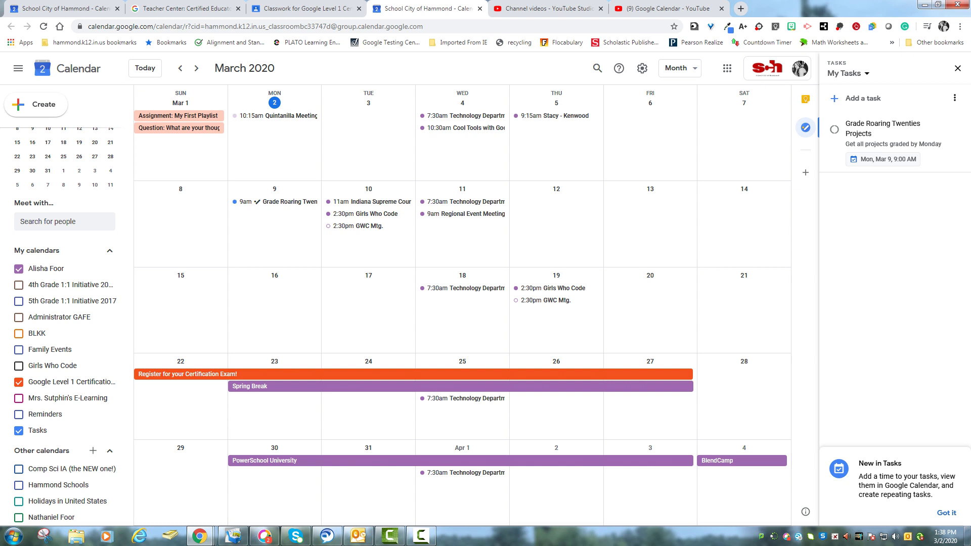
- Close the Tasks panel, check the task in Schedule view, then return to Month view
left_click(957, 67)
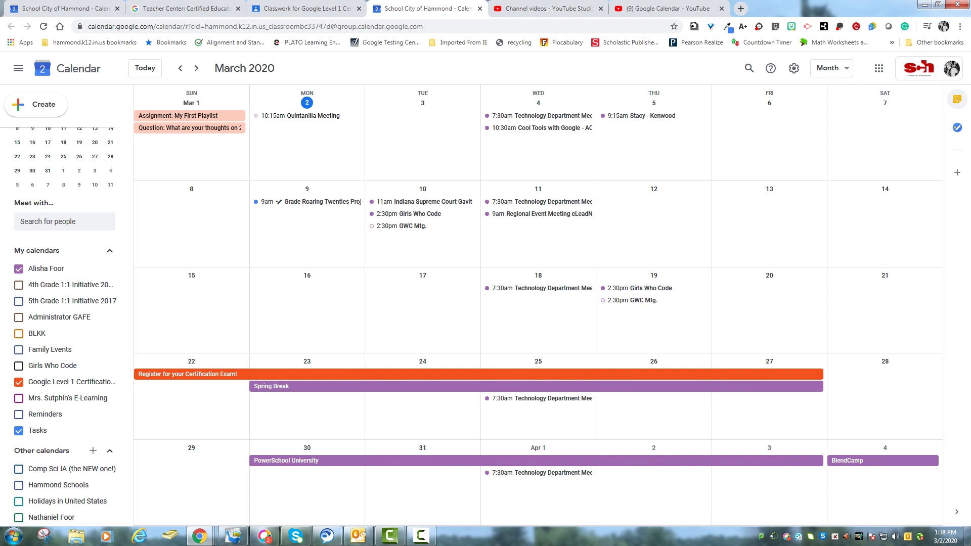
left_click(831, 68)
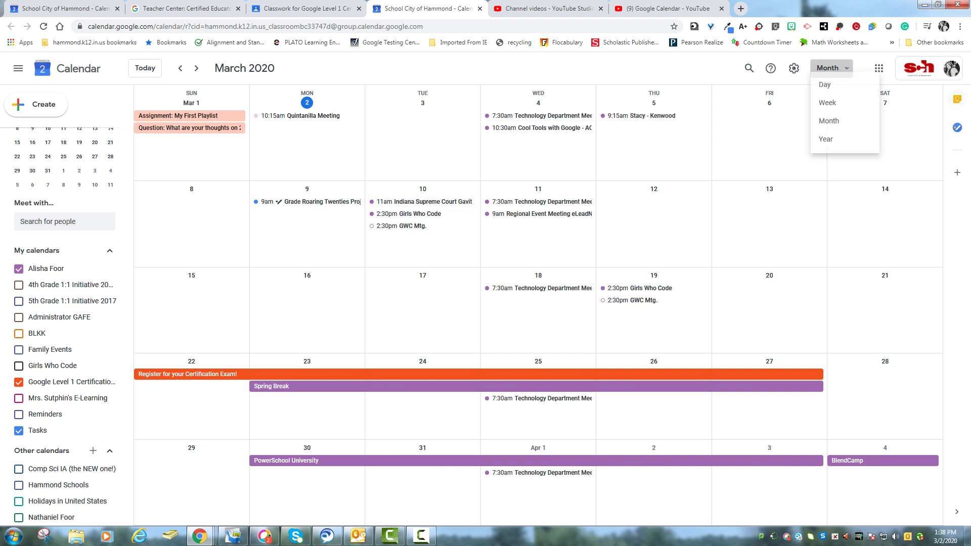
left_click(833, 167)
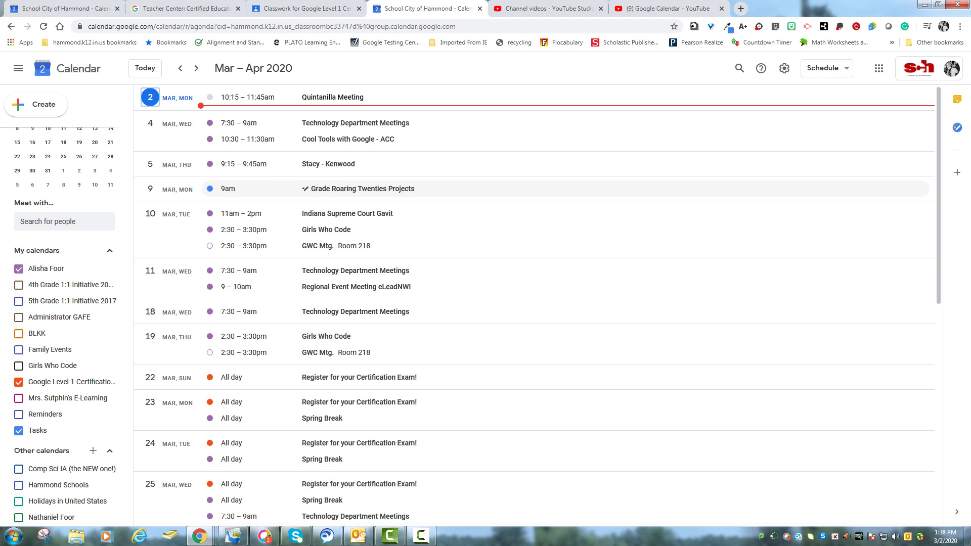
left_click(826, 68)
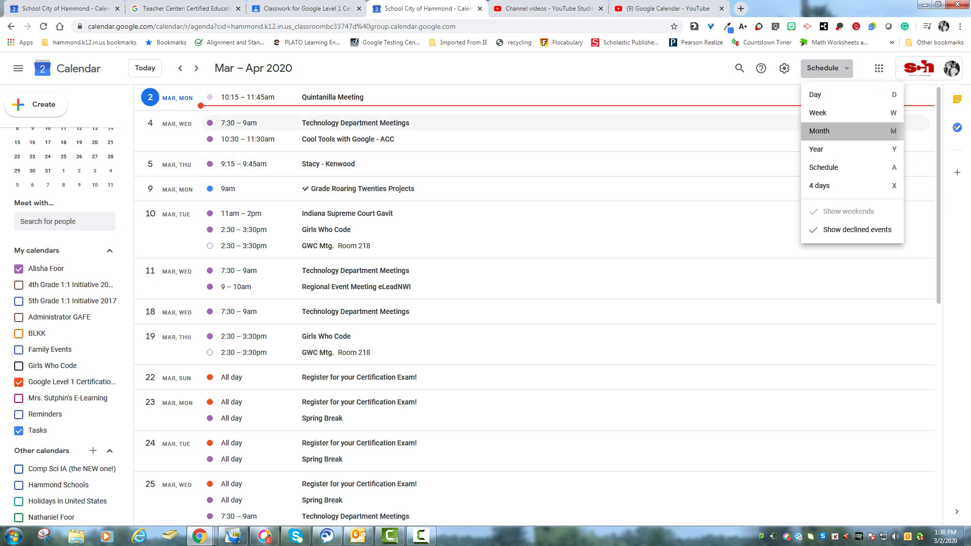
left_click(819, 131)
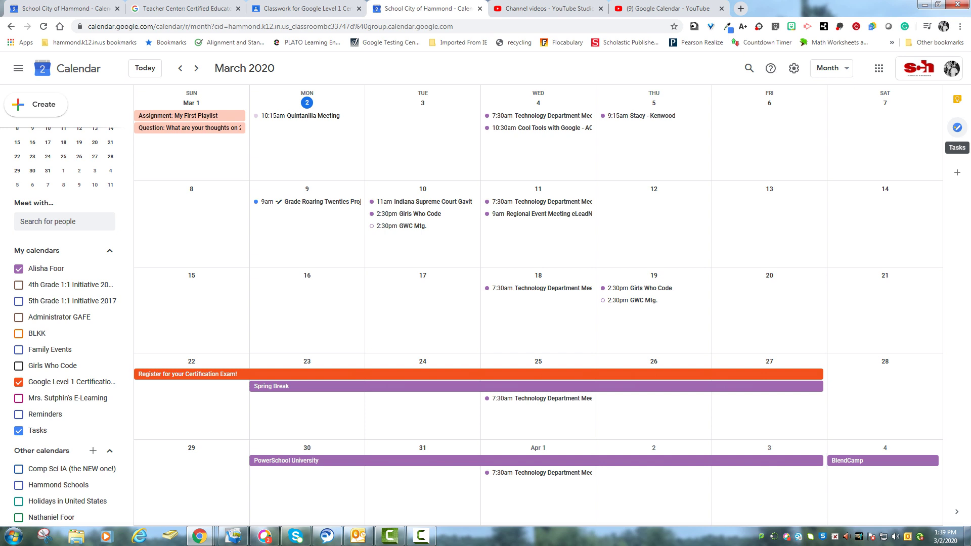
- Mark Grade Roaring Twenties Projects complete and confirm all tasks finished in the reopened panel
left_click(957, 127)
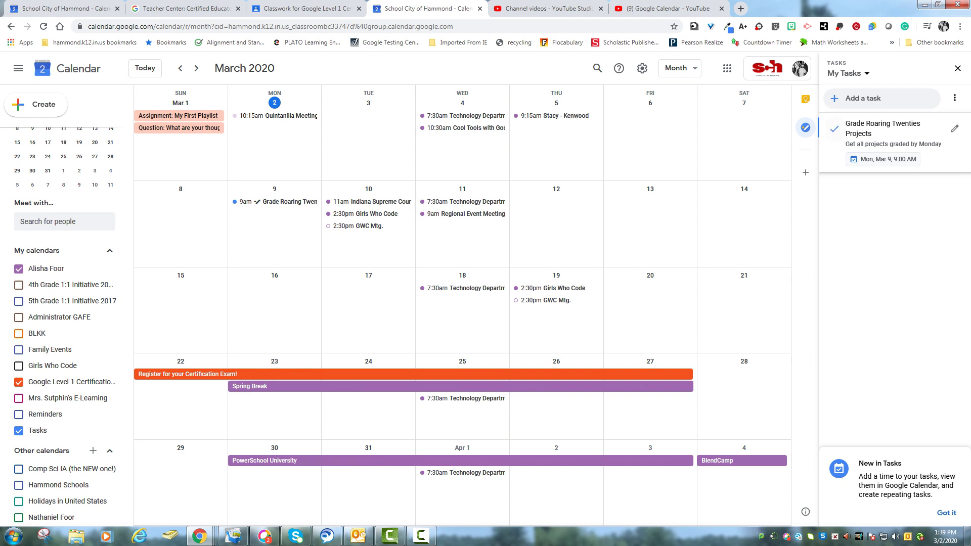
left_click(834, 129)
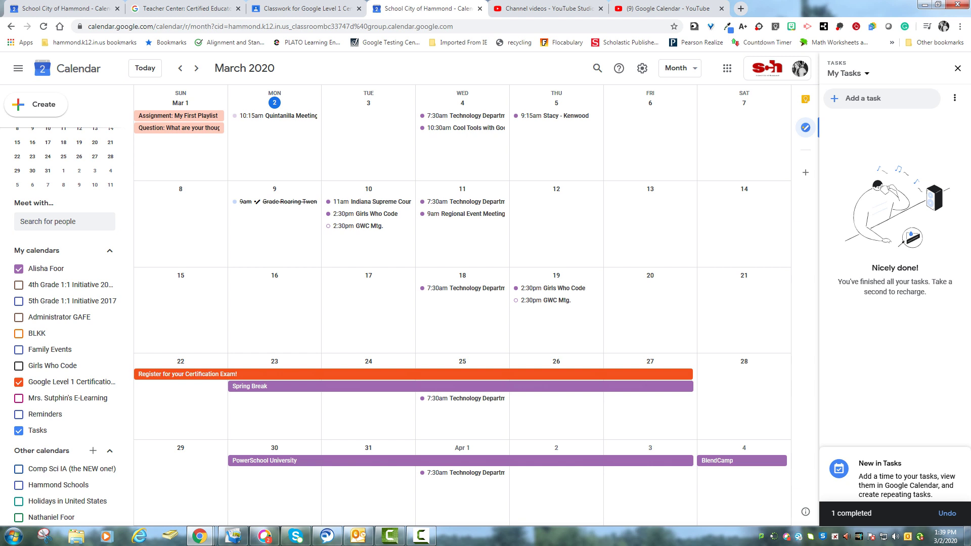
left_click(957, 69)
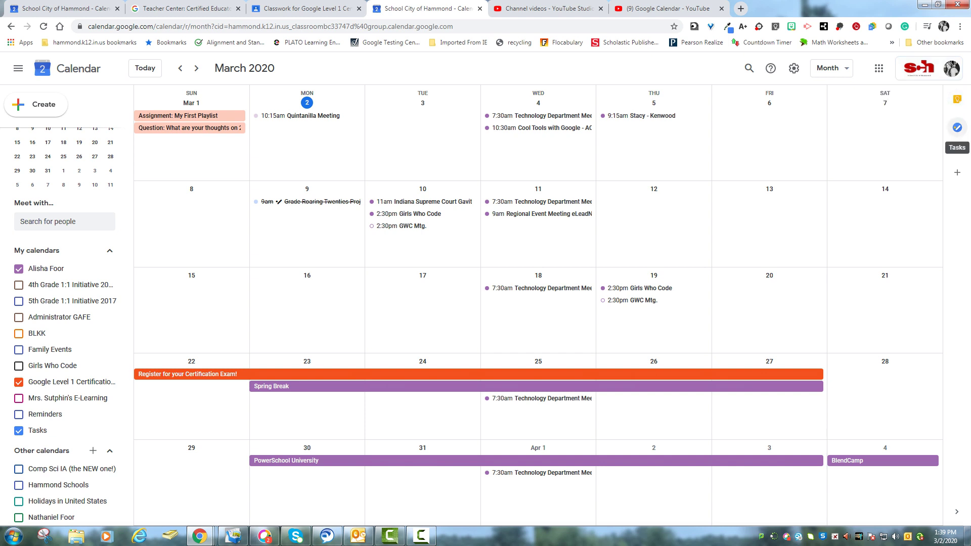
left_click(957, 128)
left_click(846, 74)
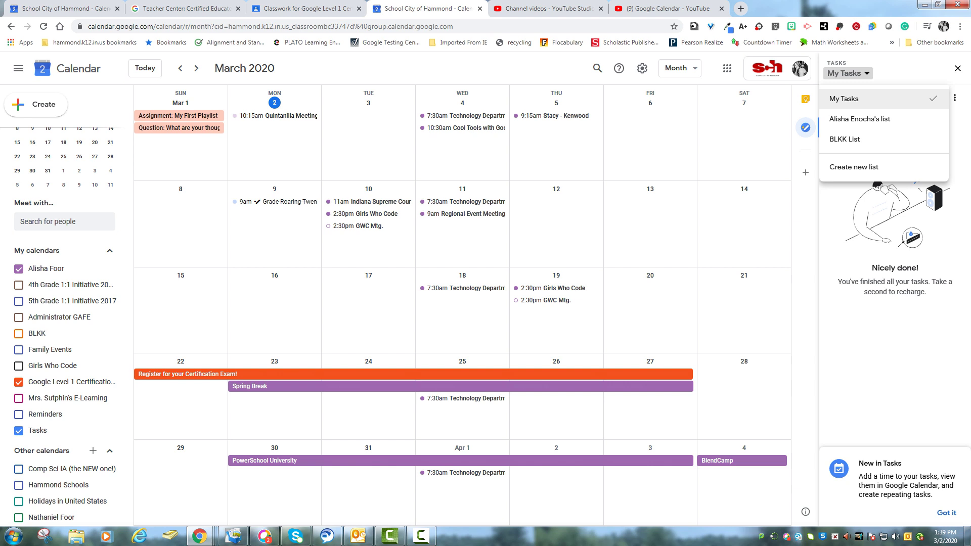
left_click(860, 98)
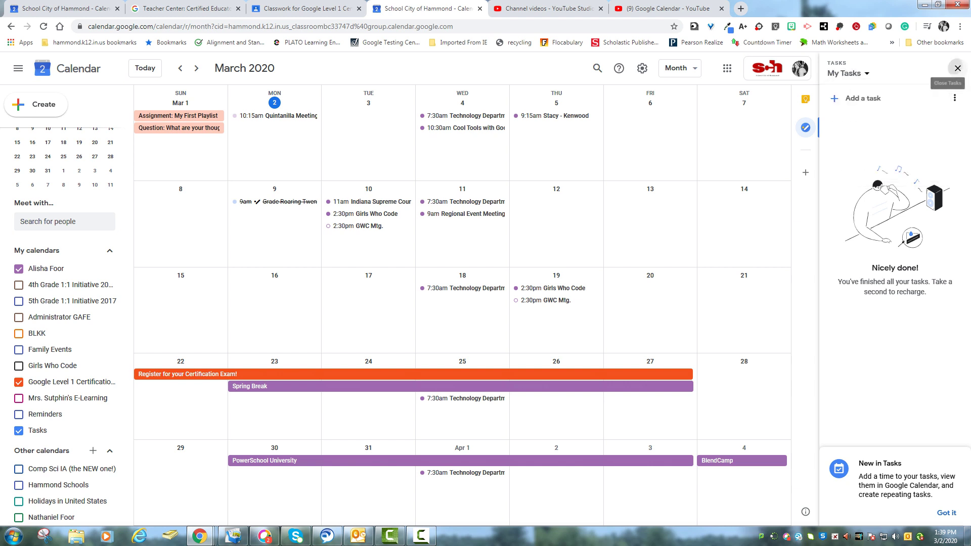